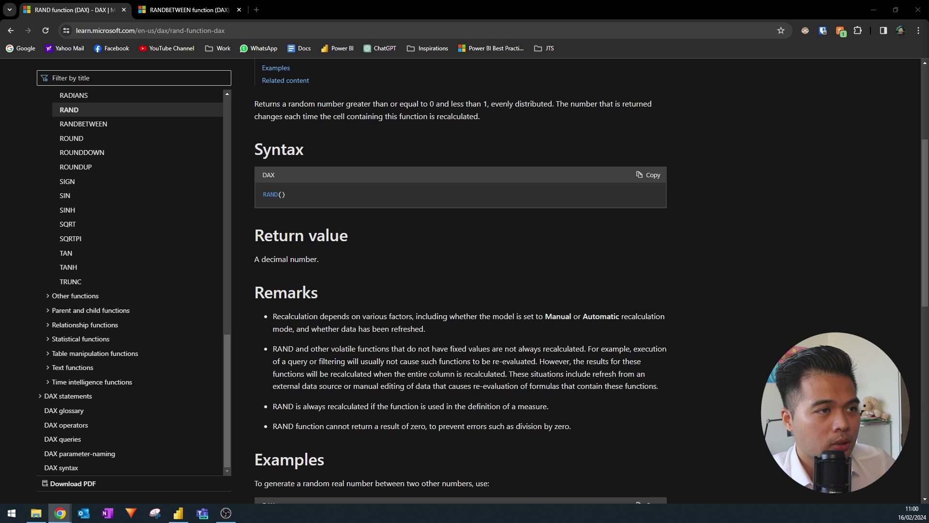
# Scroll the RAND article to its Examples, then bring the Power BI report back to the front.
pyautogui.scroll(5, 570, 277)
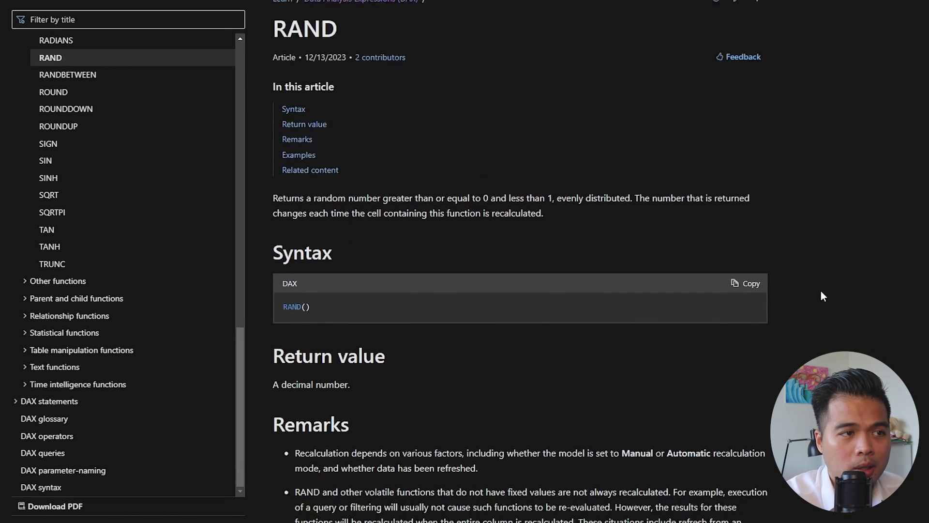
pyautogui.scroll(-8, 820, 294)
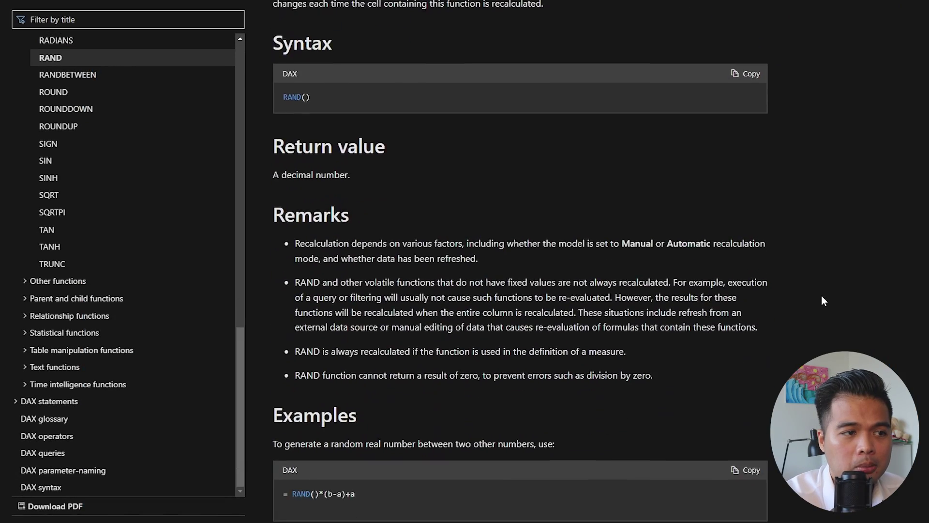
pyautogui.scroll(1, 822, 295)
pyautogui.scroll(-1, 822, 296)
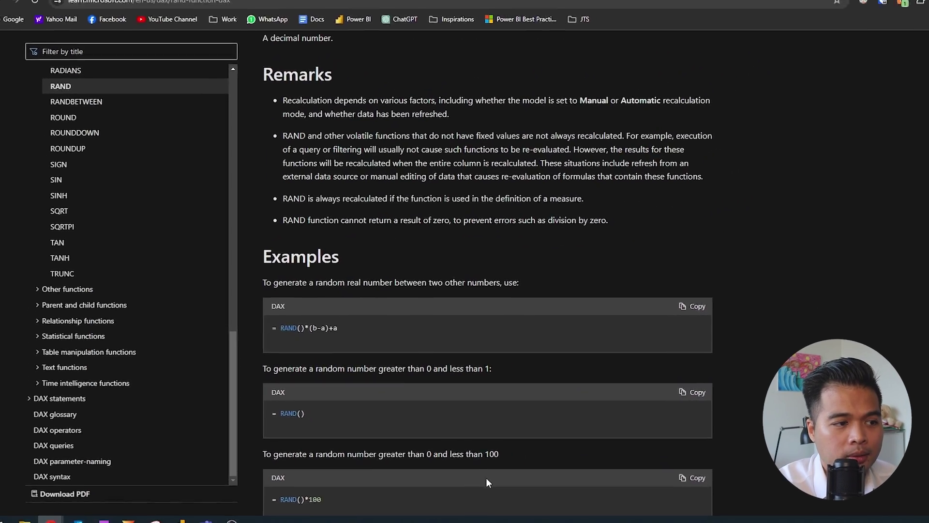
pyautogui.click(176, 513)
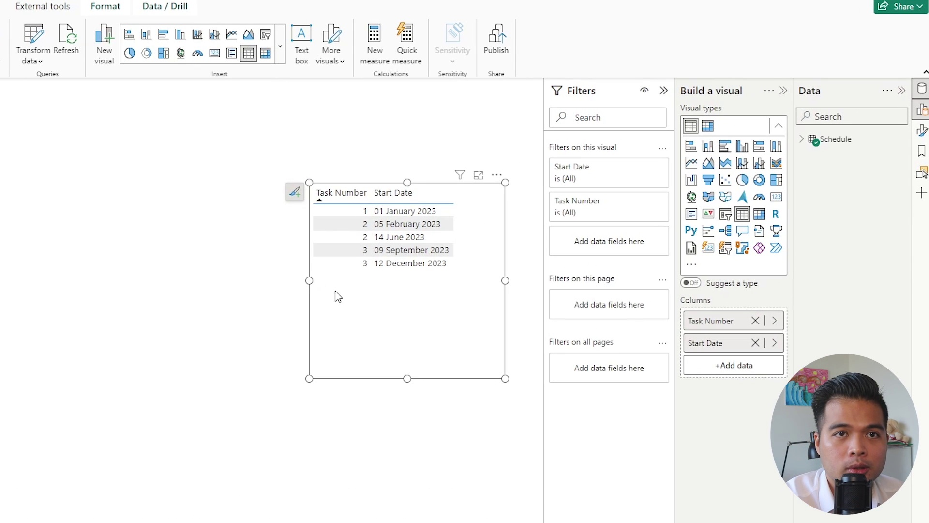
# Widen the table visual, then add the Schedule calculated column Random = RAND() in Table view.
pyautogui.moveTo(310, 280); pyautogui.dragTo(283, 281)
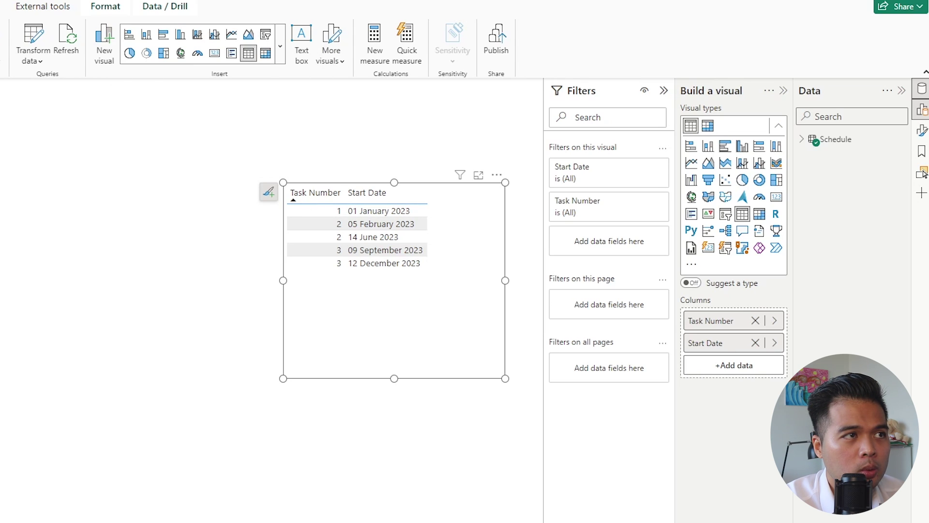
pyautogui.click(10, 120)
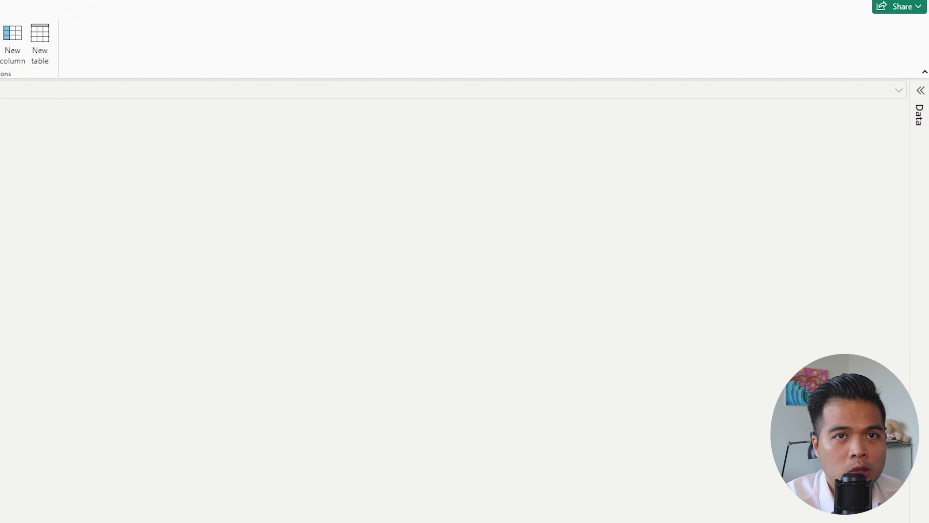
pyautogui.click(920, 90)
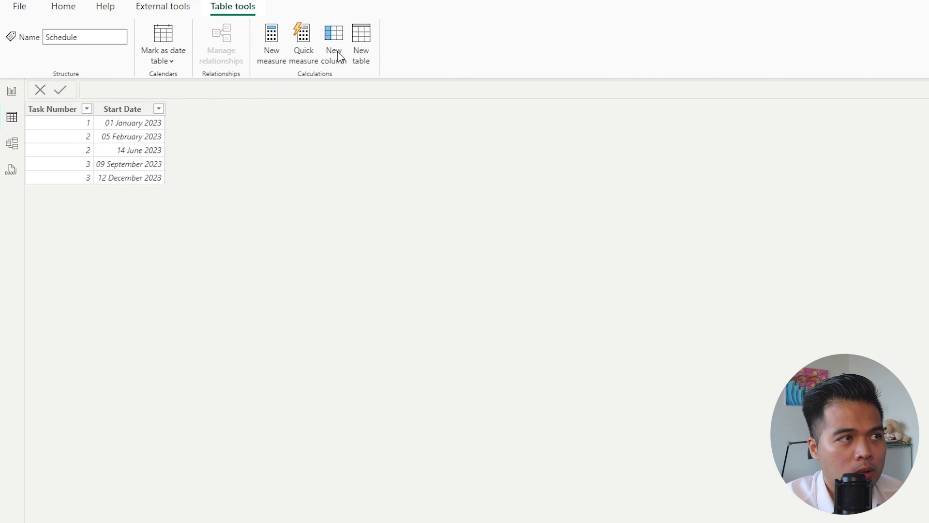
pyautogui.click(54, 53)
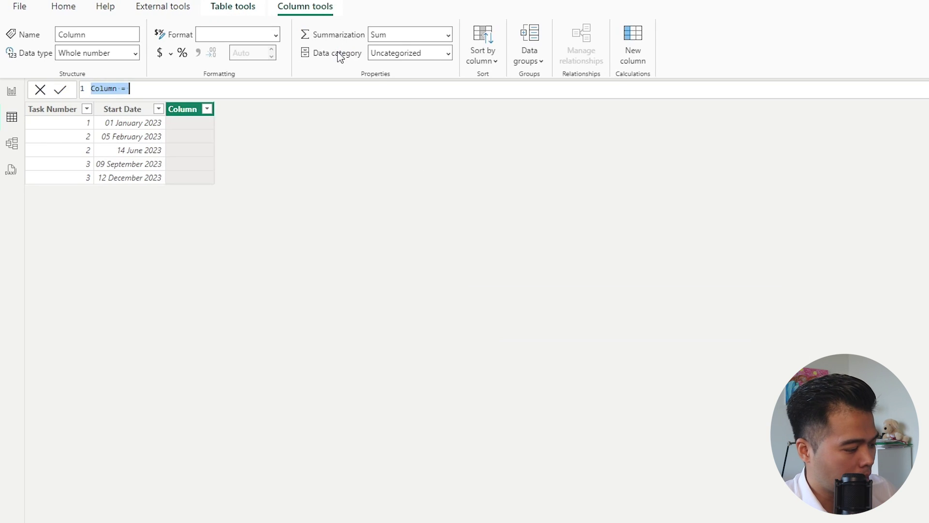
pyautogui.write('Random = ')
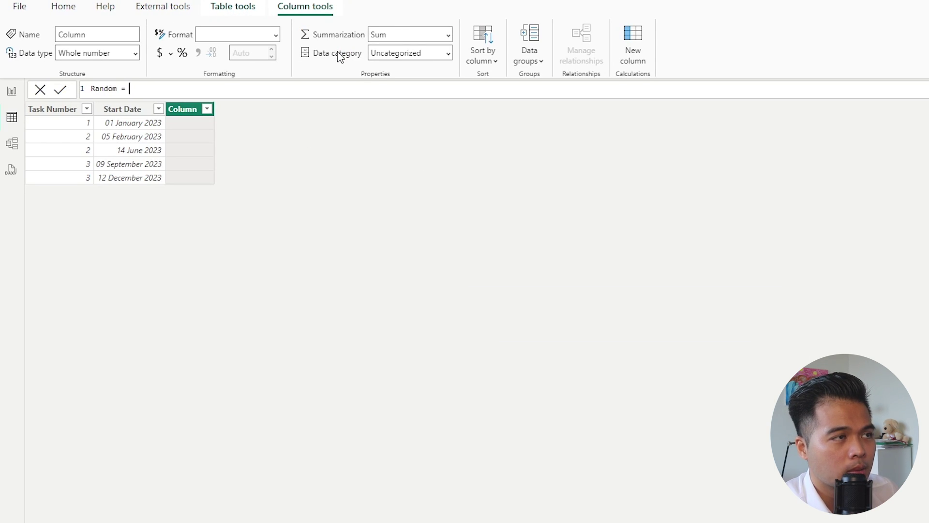
pyautogui.write('RAND()')
pyautogui.press('Return')
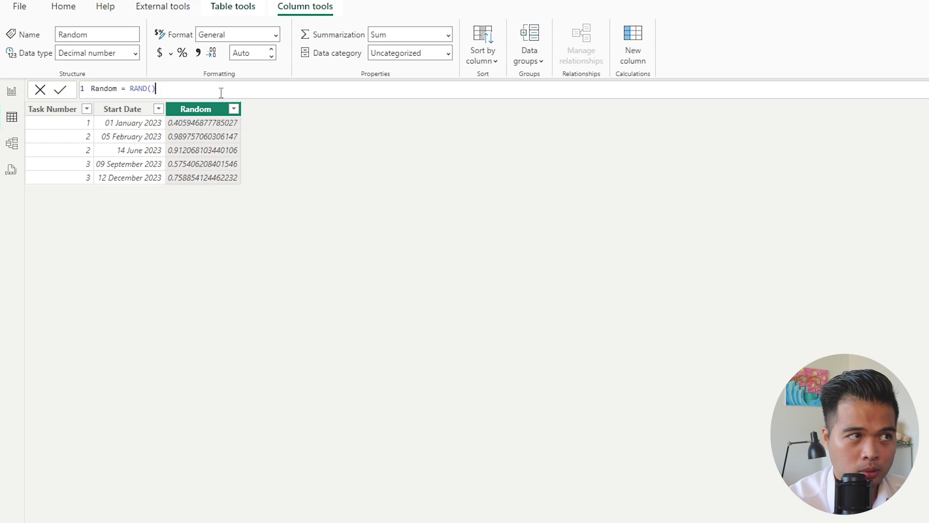
# Scale the Random formula to RAND() * 100, then wrap it as INT(RAND() * 100).
pyautogui.write('* 1')
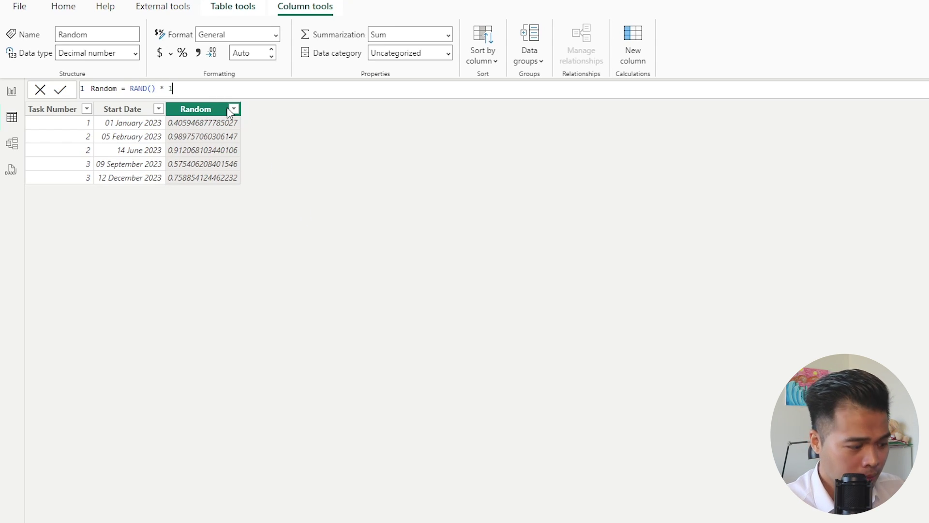
pyautogui.write('00')
pyautogui.press('Return')
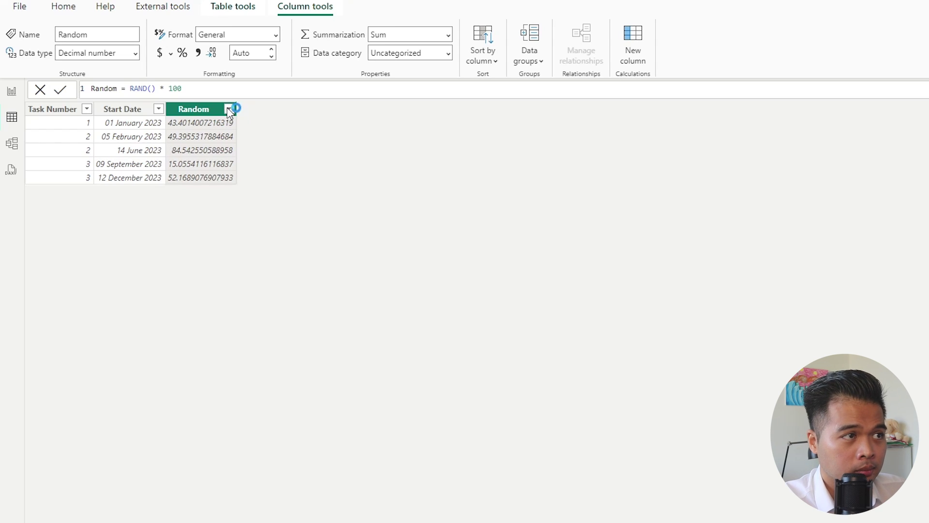
pyautogui.doubleClick(138, 89)
pyautogui.write('INT(')
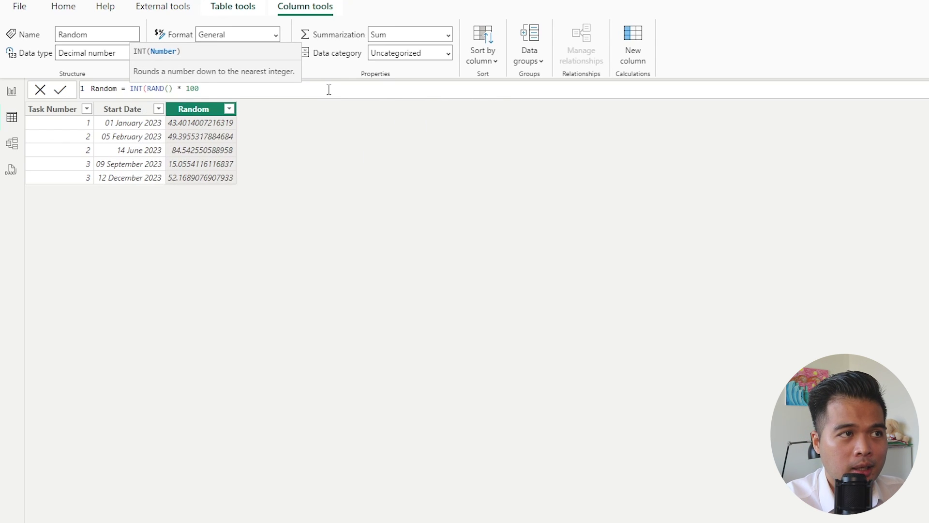
pyautogui.click(329, 89)
pyautogui.write(')')
pyautogui.press('Return')
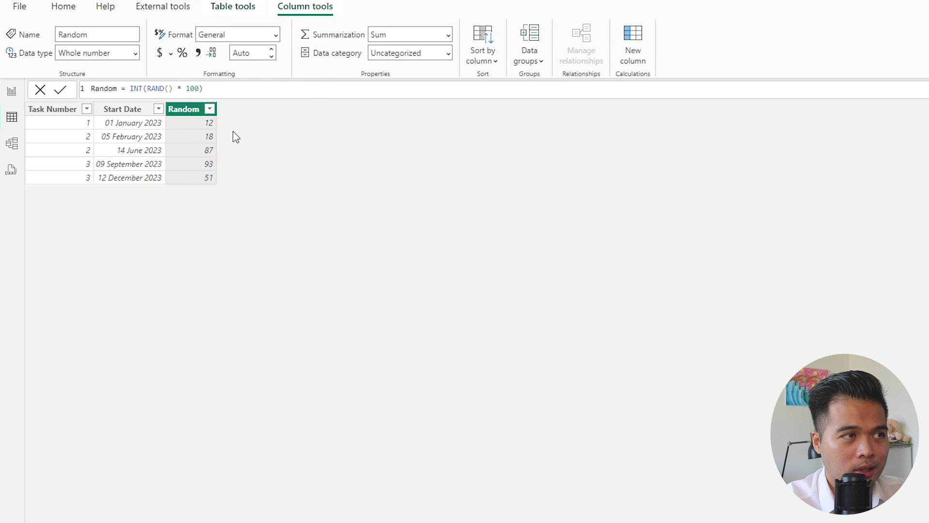
pyautogui.click(210, 138)
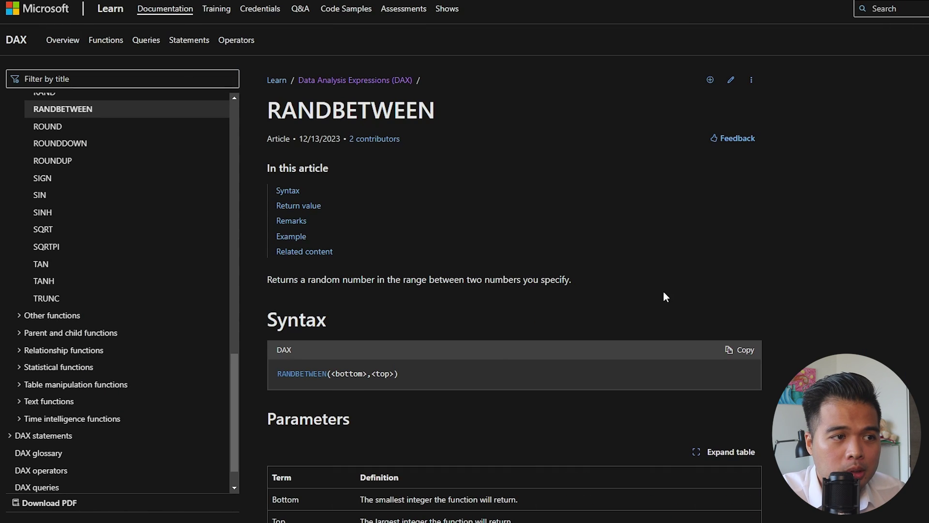
# Scroll through the RANDBETWEEN article's Syntax and Bottom/Top parameter descriptions.
pyautogui.scroll(-1, 733, 281)
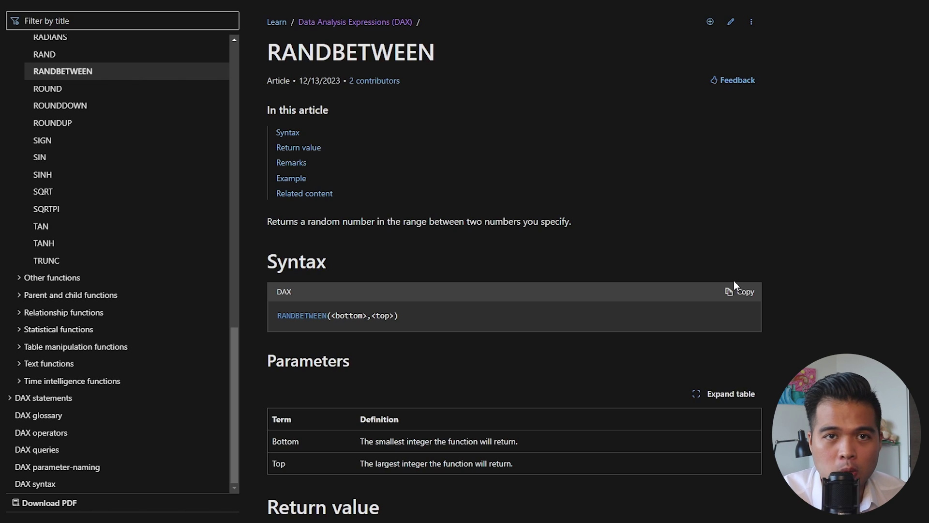
pyautogui.scroll(-1, 366, 339)
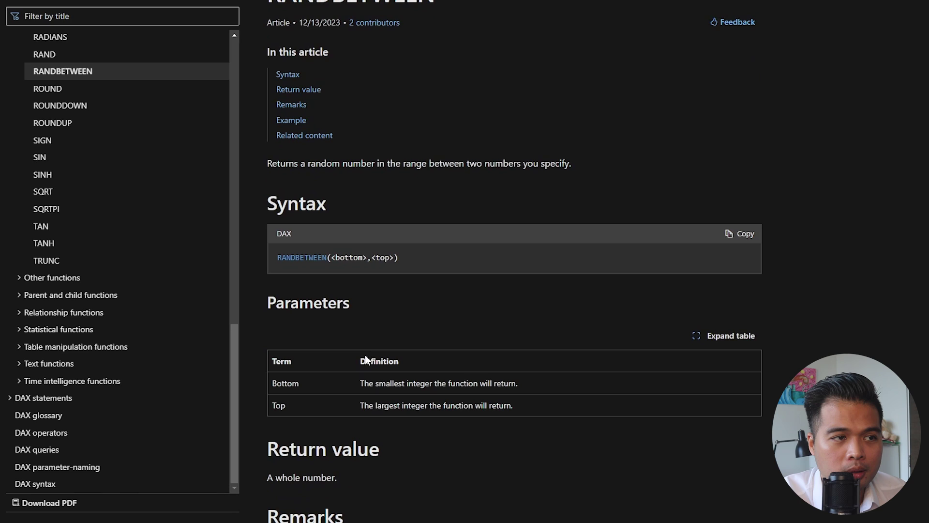
pyautogui.scroll(-2, 351, 264)
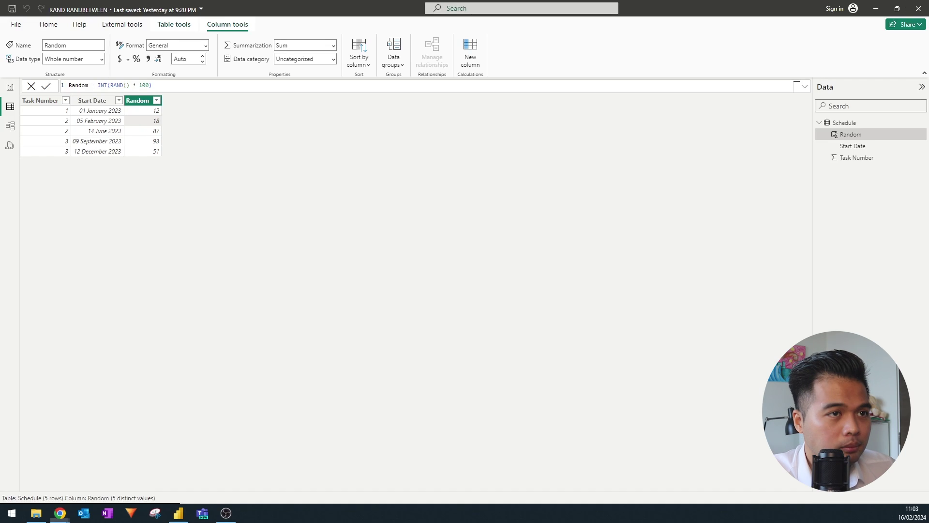
# Change the Random formula to RANDBETWEEN(1, 100), then narrow it to RANDBETWEEN(1, 3).
pyautogui.hotkey('alt', 'Tab')
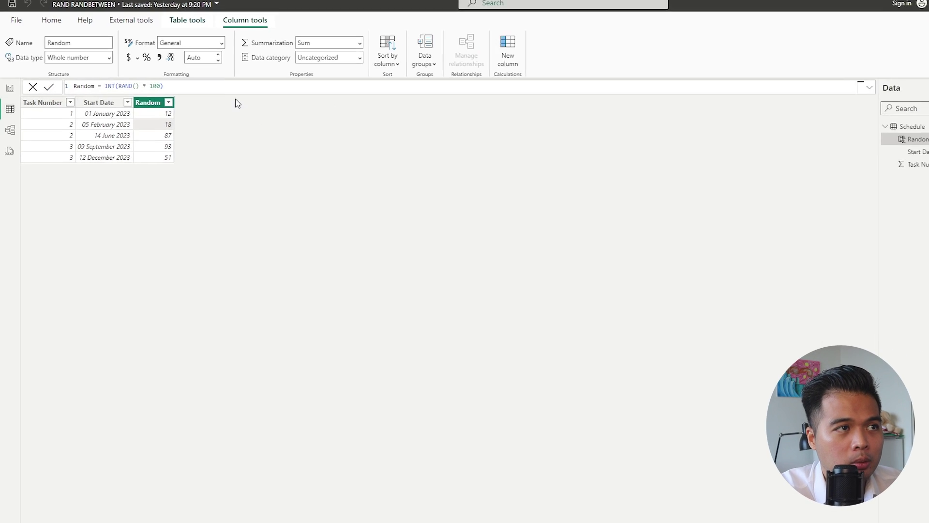
pyautogui.moveTo(196, 83); pyautogui.dragTo(128, 88)
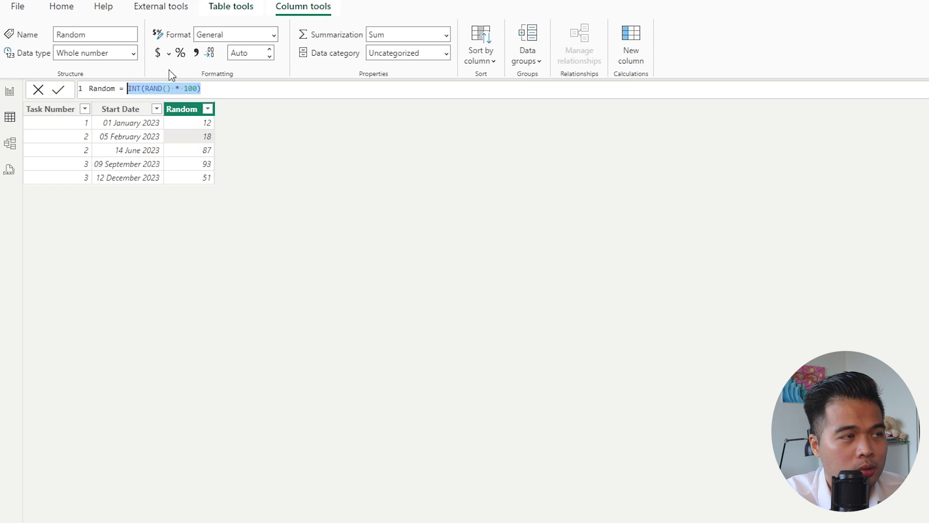
pyautogui.write('RANDB')
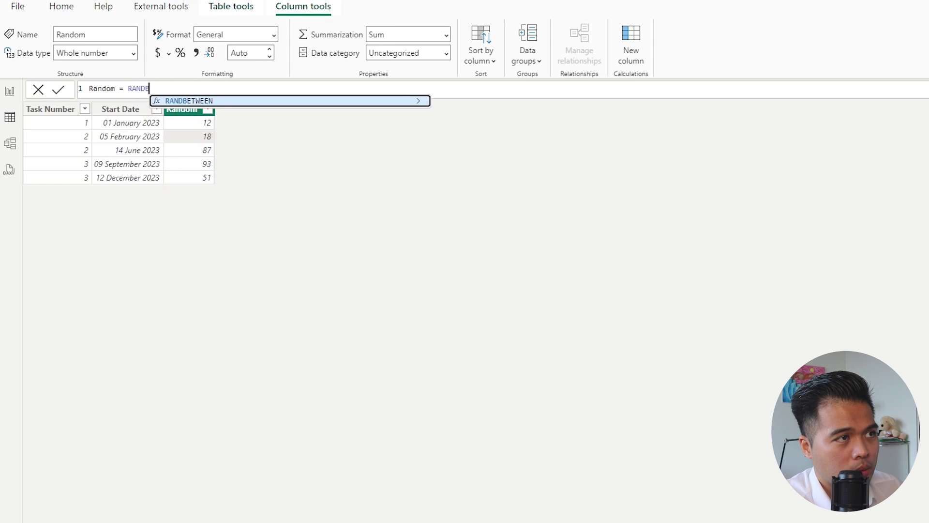
pyautogui.write('ETWEEN(1,')
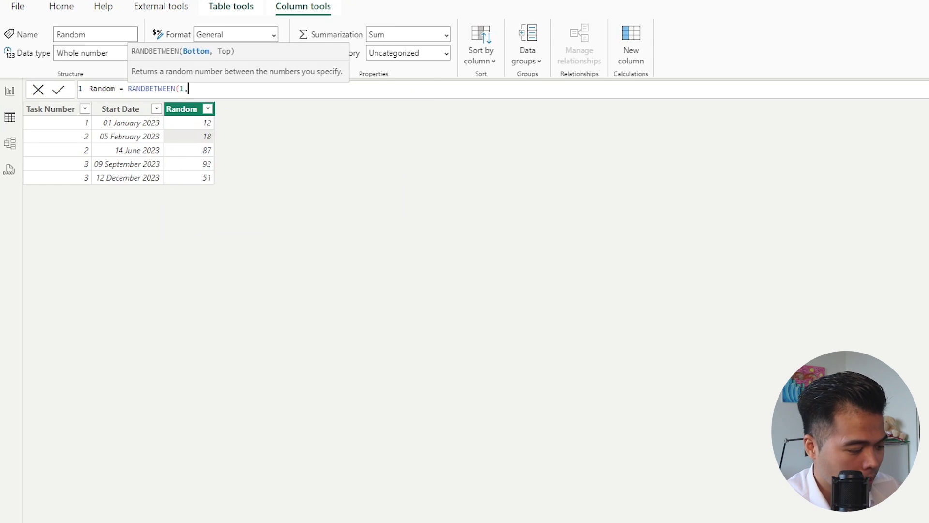
pyautogui.write(' 100)')
pyautogui.press('Return')
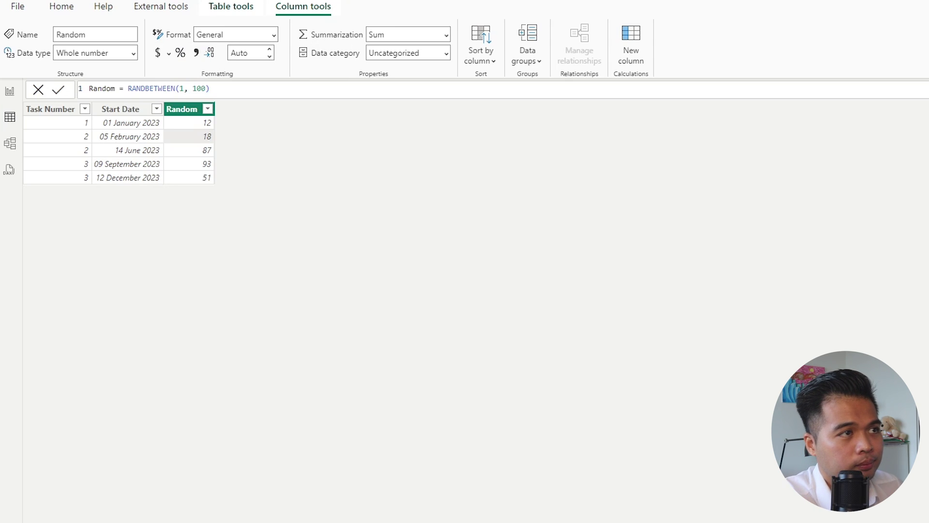
pyautogui.doubleClick(198, 95)
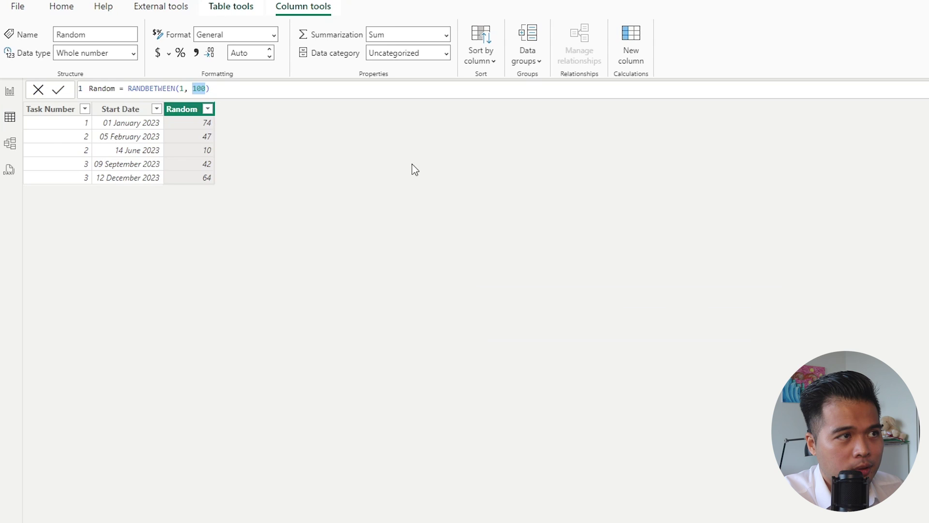
pyautogui.write('3')
pyautogui.press('Return')
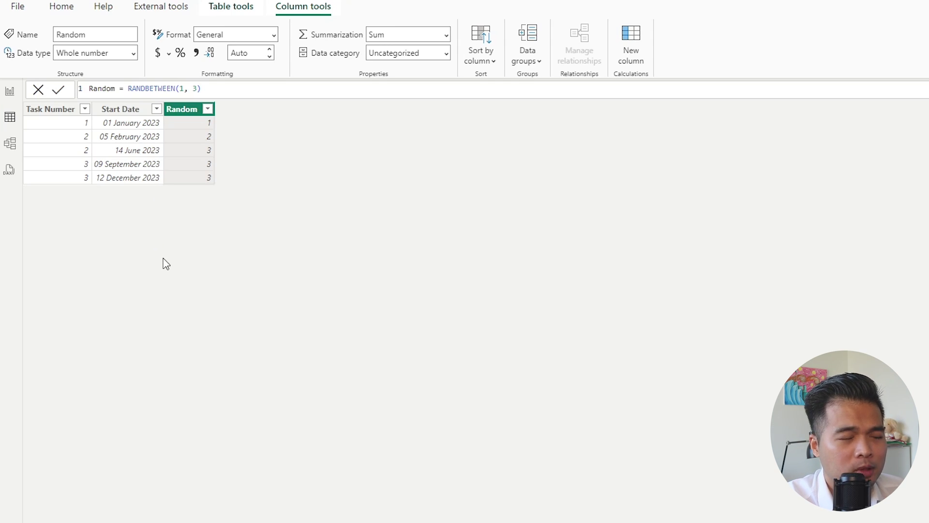
# Replace the formula with End Date = RANDBETWEEN(5,10) + Schedule[Start Date].
pyautogui.moveTo(233, 92); pyautogui.dragTo(9, 88)
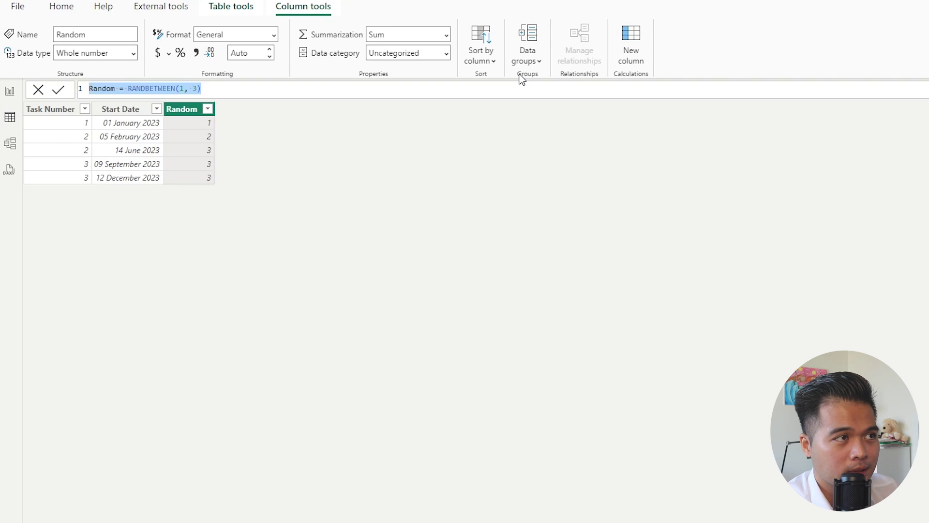
pyautogui.write('End Date = R')
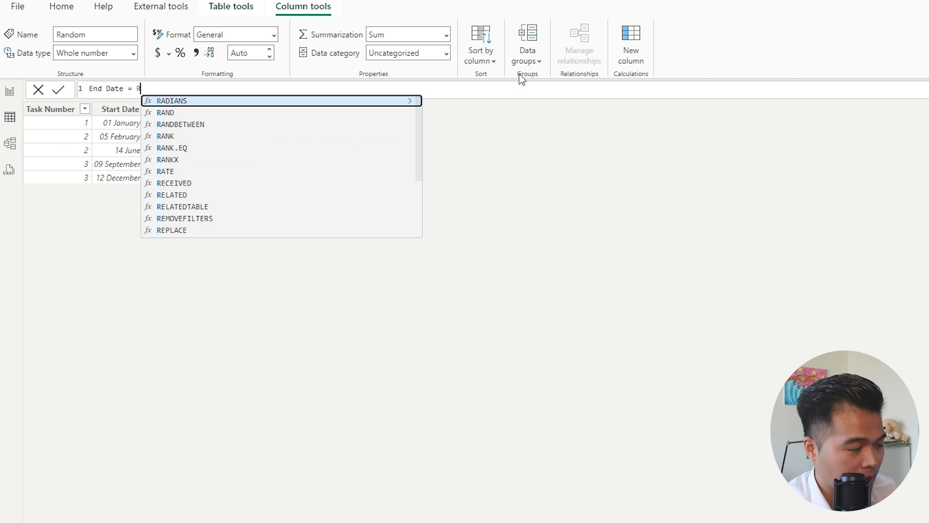
pyautogui.write('ANDB')
pyautogui.press('Tab')
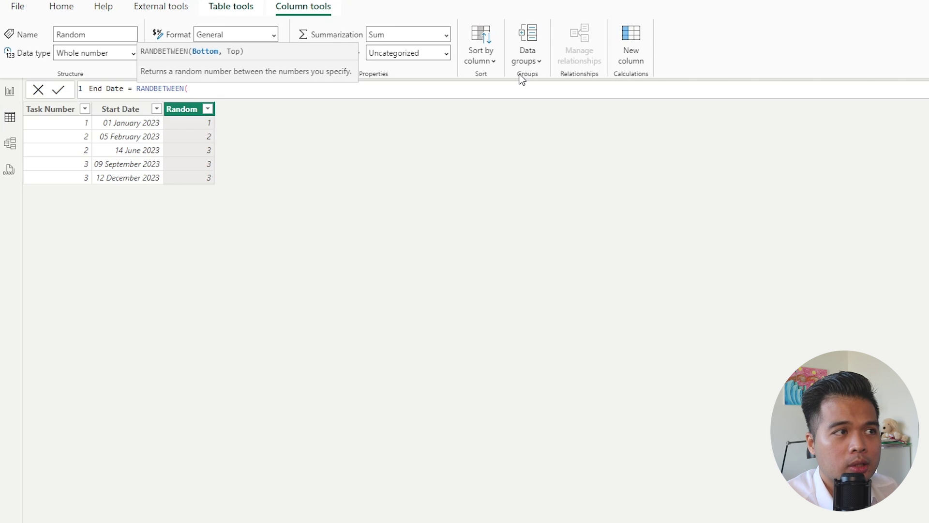
pyautogui.write('5,')
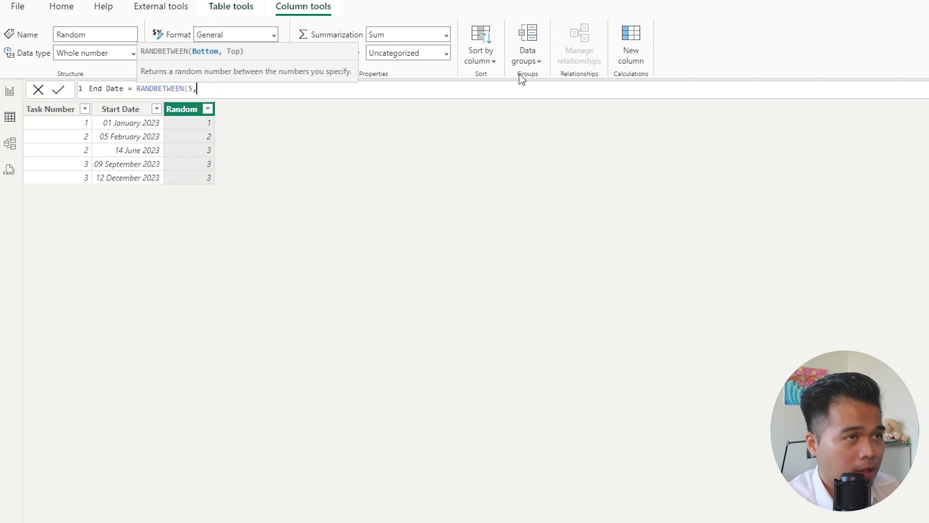
pyautogui.write('10)')
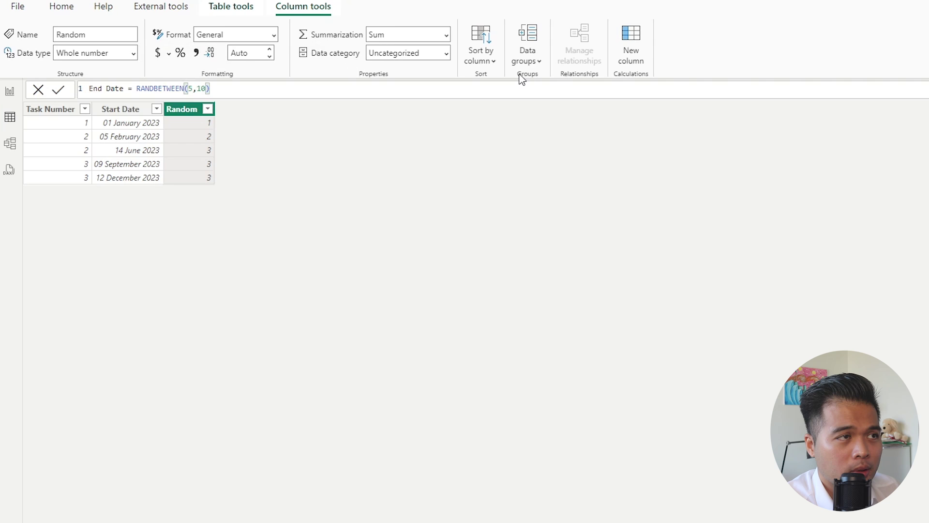
pyautogui.press('Return')
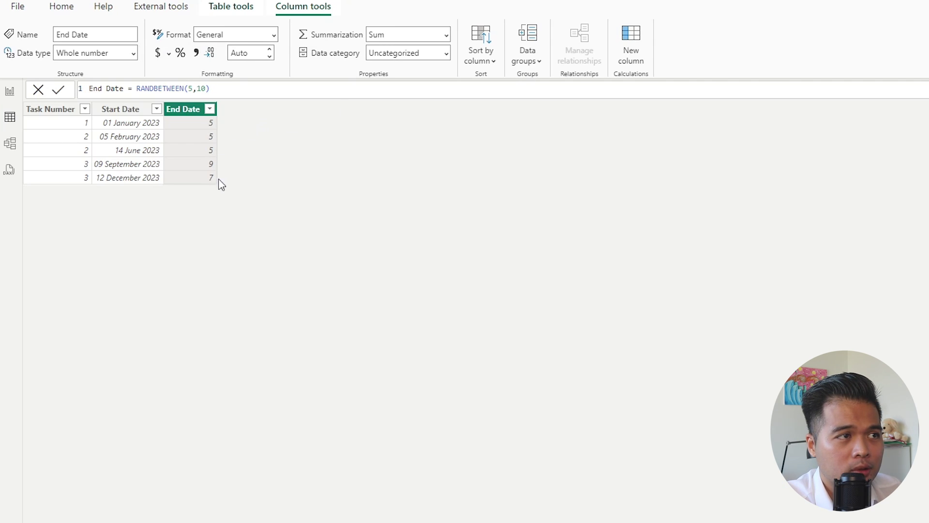
pyautogui.click(246, 92)
pyautogui.write('+ ')
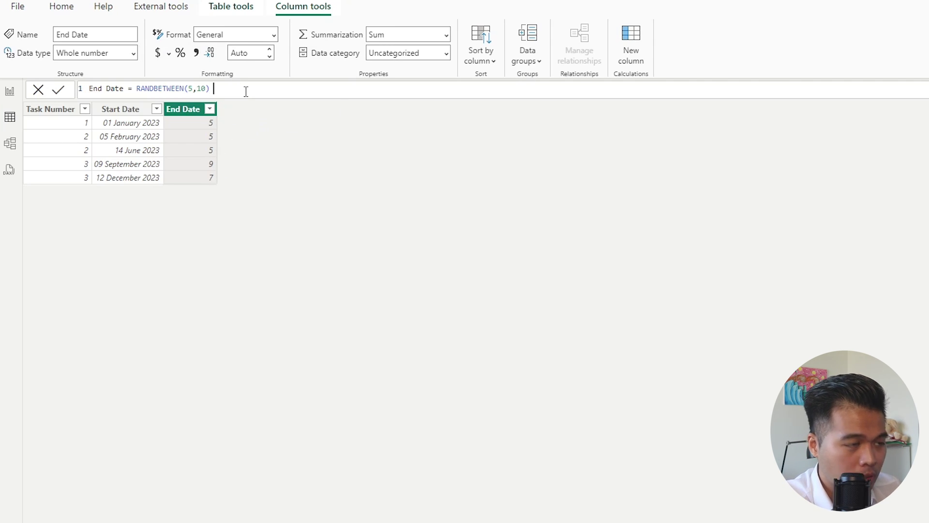
pyautogui.write('Schedule[Start Date]')
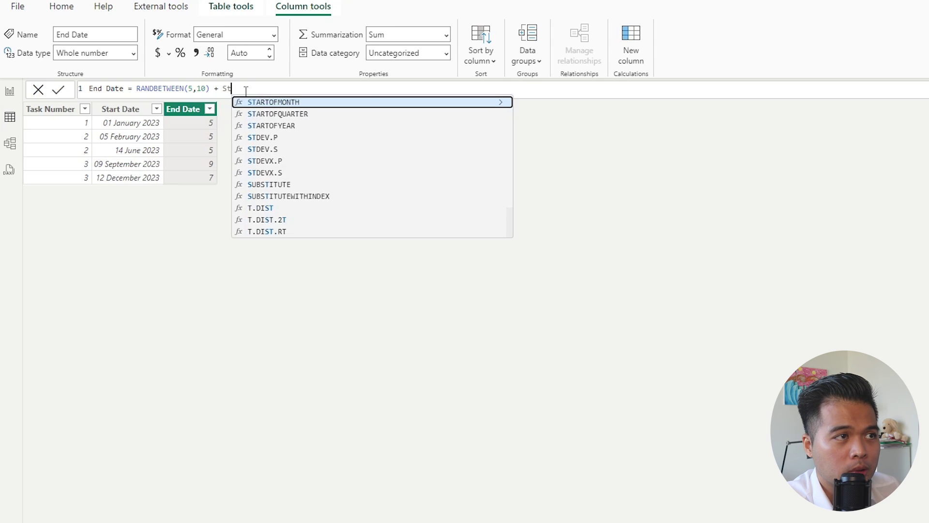
pyautogui.press('Return')
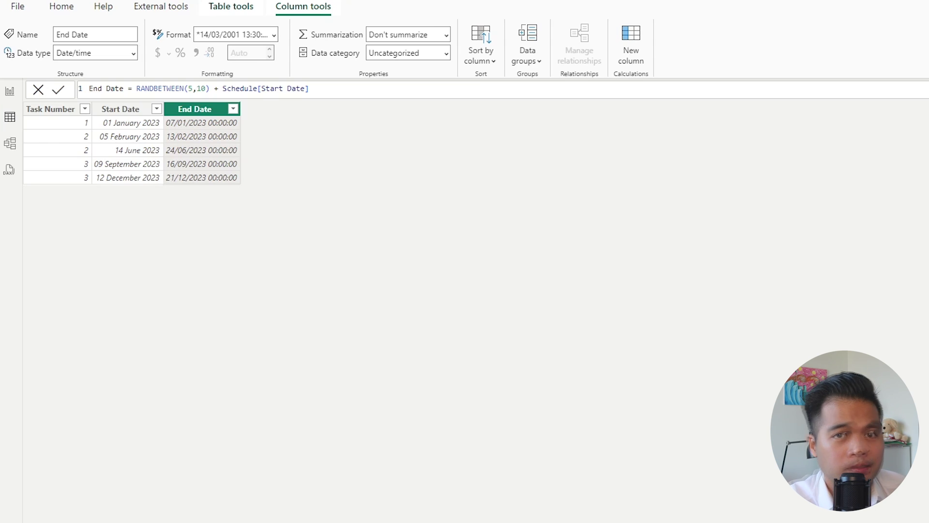
# In Report view, select the table visual and narrow it from its left side.
pyautogui.click(8, 92)
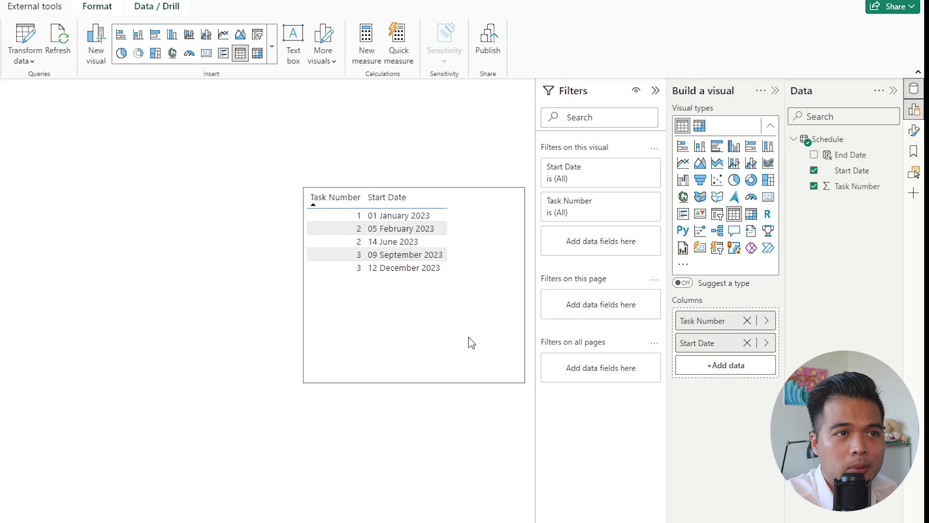
pyautogui.click(468, 343)
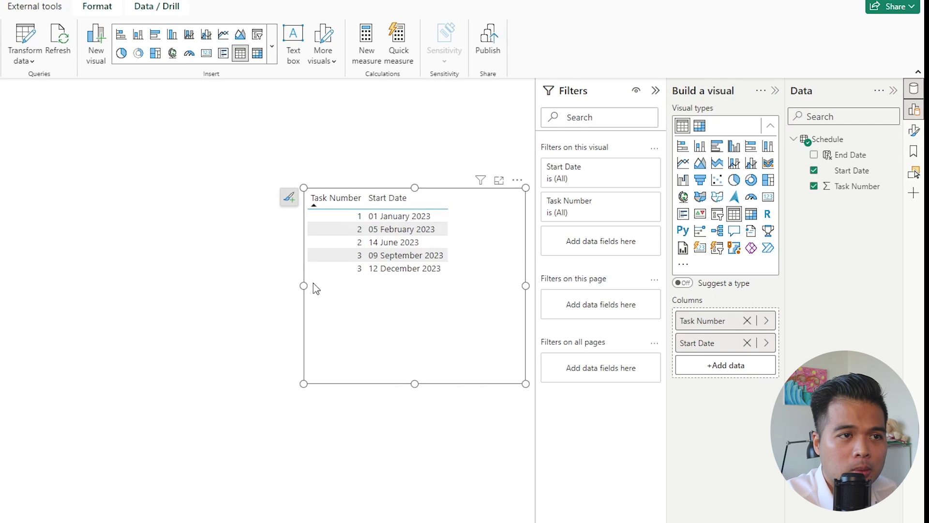
pyautogui.moveTo(304, 285); pyautogui.dragTo(346, 286)
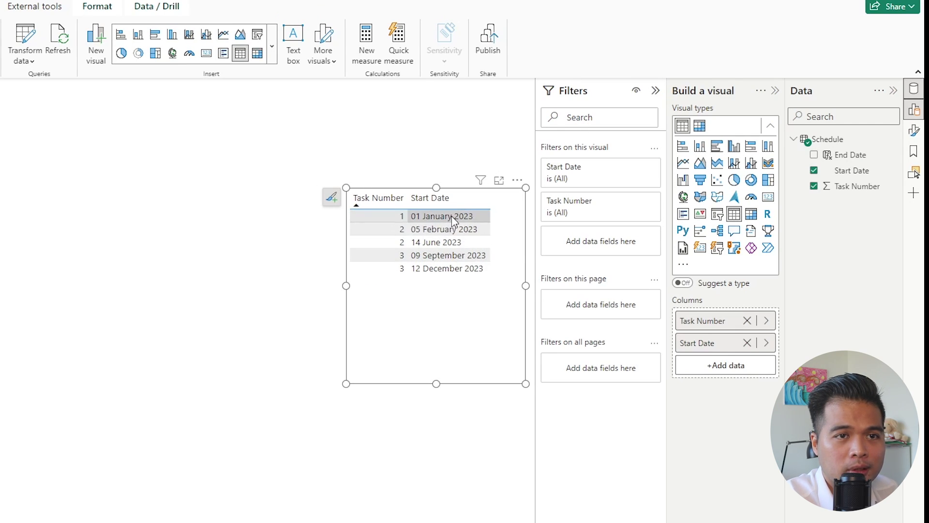
# Set the Task Number filter to Top N, Bottom 2, by Sum of Task Number.
pyautogui.click(635, 202)
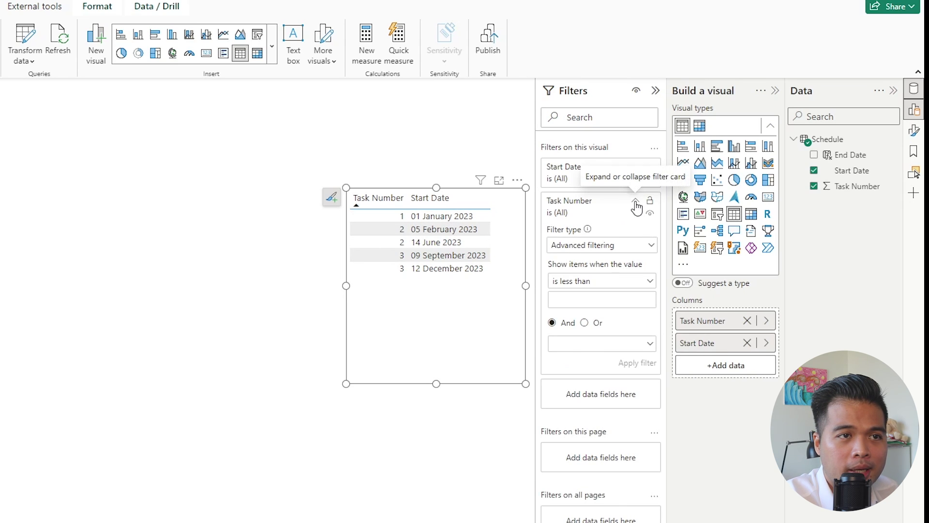
pyautogui.click(622, 245)
pyautogui.click(570, 297)
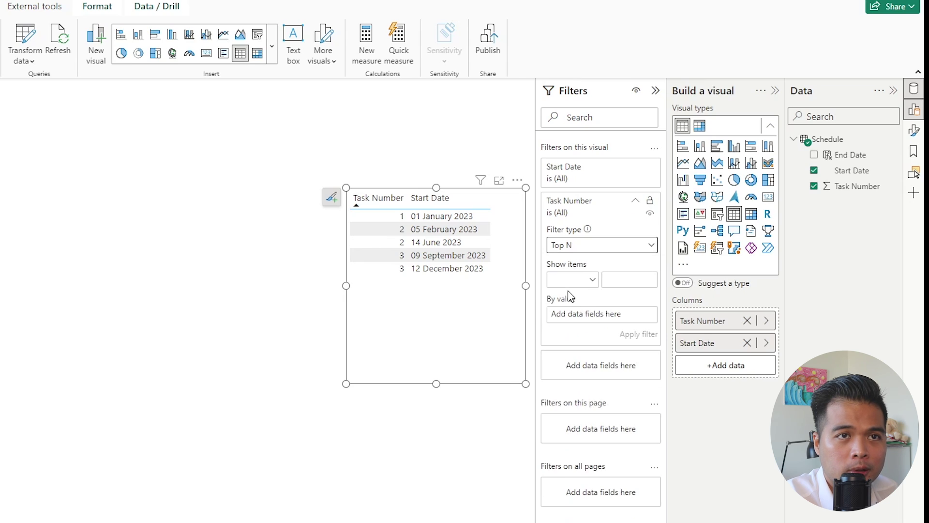
pyautogui.click(613, 276)
pyautogui.write('2')
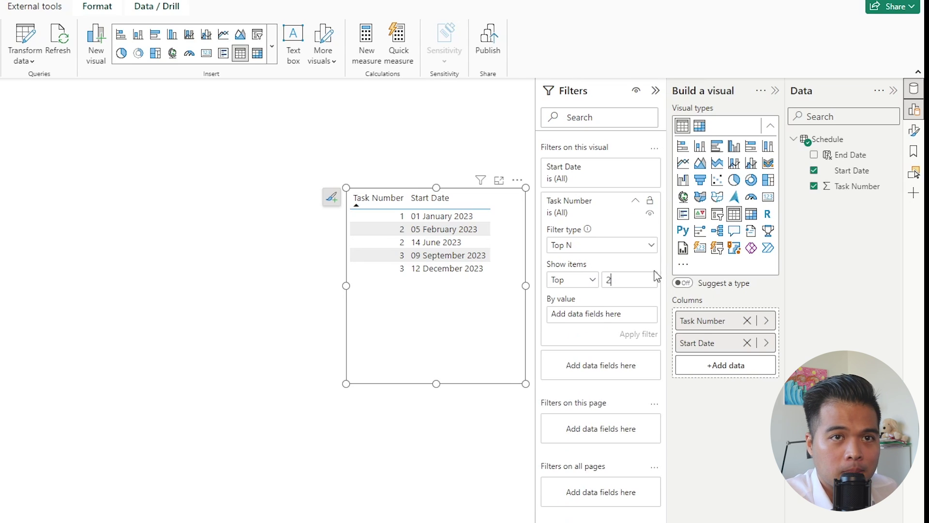
pyautogui.moveTo(831, 188); pyautogui.dragTo(592, 315)
pyautogui.click(588, 286)
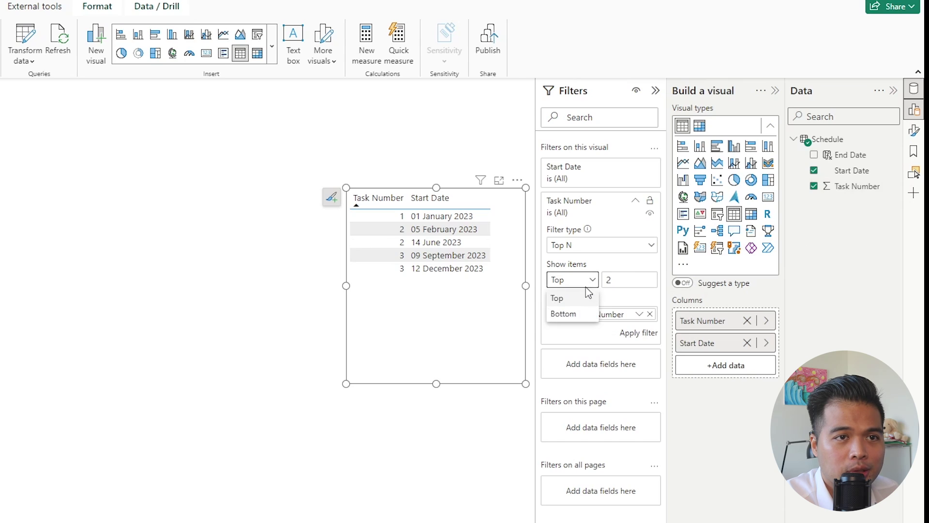
pyautogui.click(581, 315)
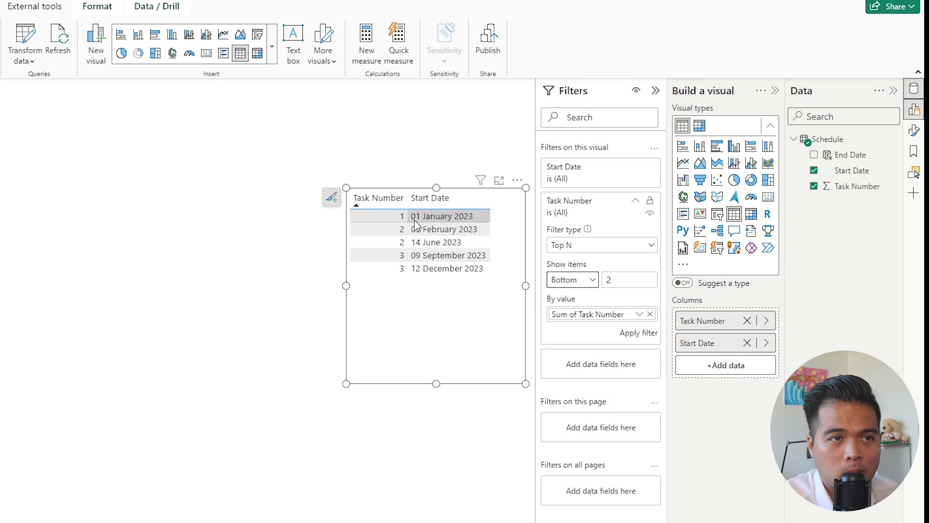
# Apply the Bottom 2 Task Number filter, leaving Task Numbers 1, 2 and 2.
pyautogui.click(641, 337)
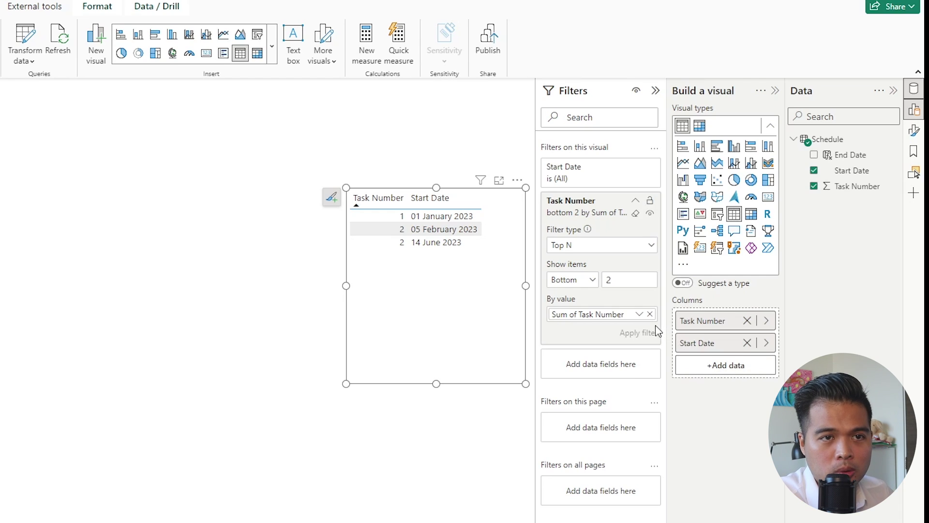
# Clear the Task Number filter and add column Task Number No Ties = RAND() + Schedule[Task Number].
pyautogui.click(638, 200)
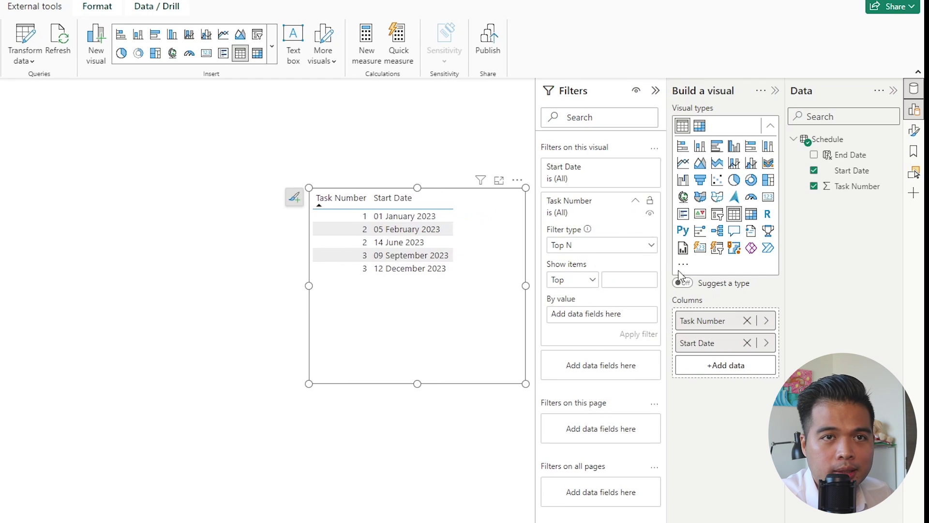
pyautogui.rightClick(826, 140)
pyautogui.click(755, 183)
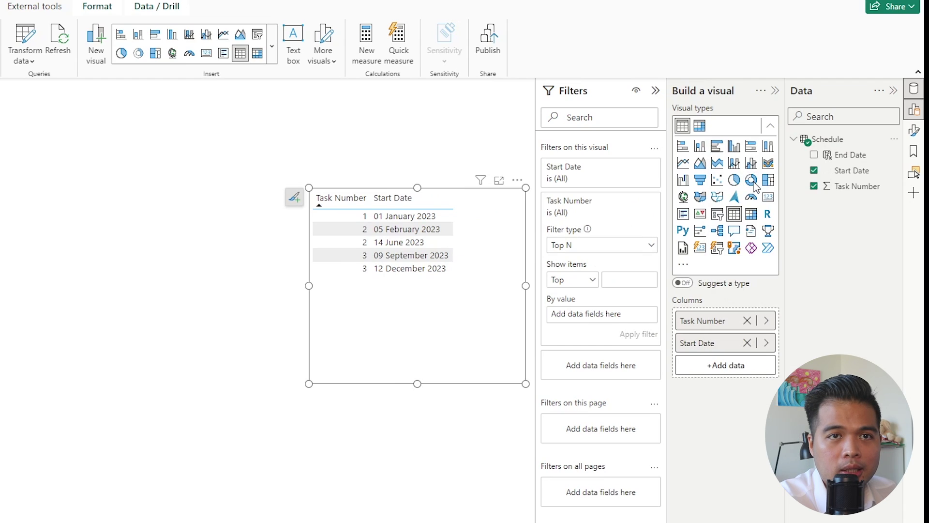
pyautogui.write('Ta')
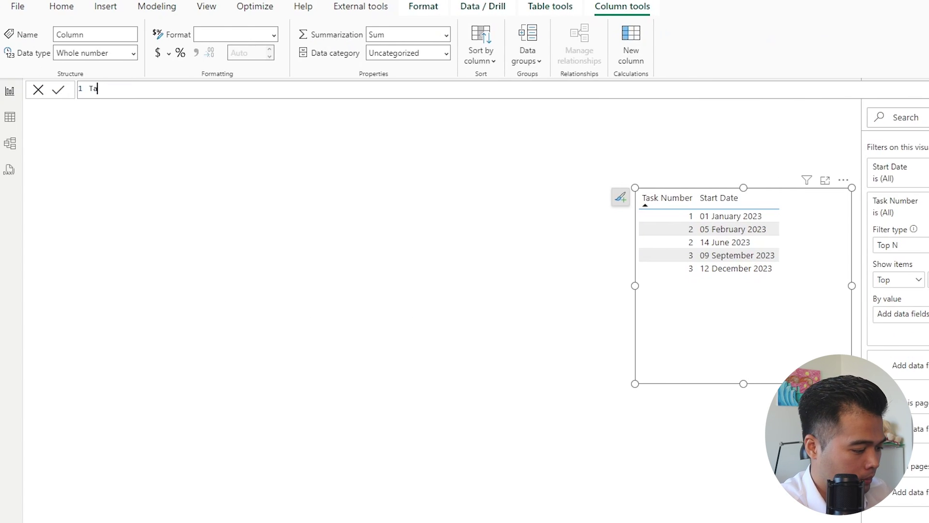
pyautogui.write('sk Number No ')
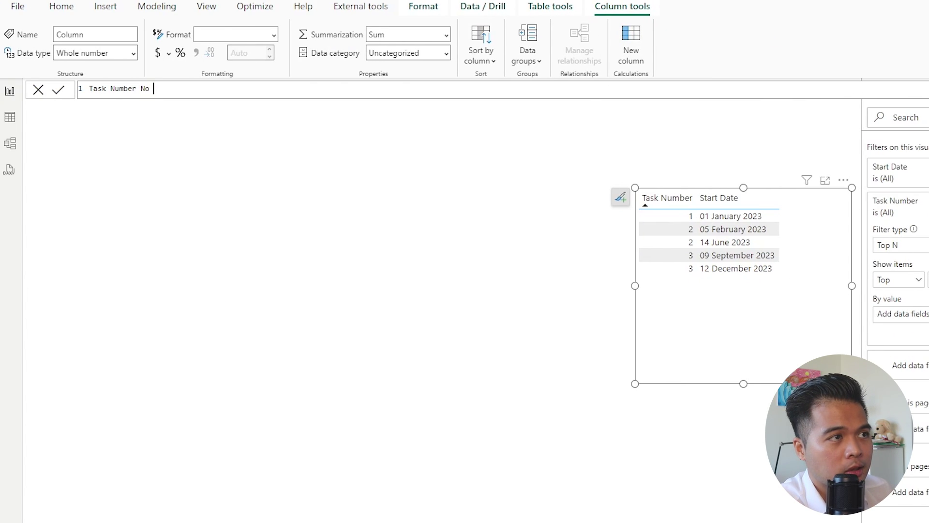
pyautogui.write('Ties = RANK')
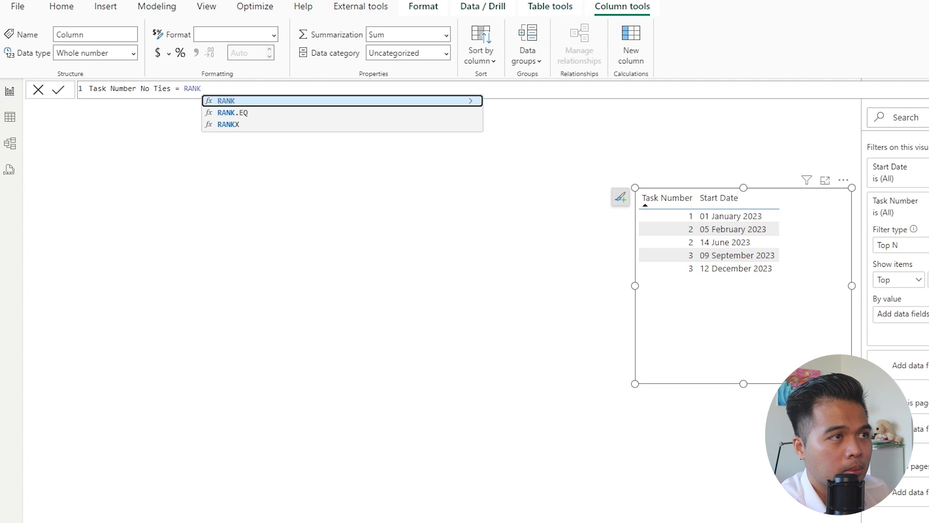
pyautogui.press('BackSpace')
pyautogui.write('D(')
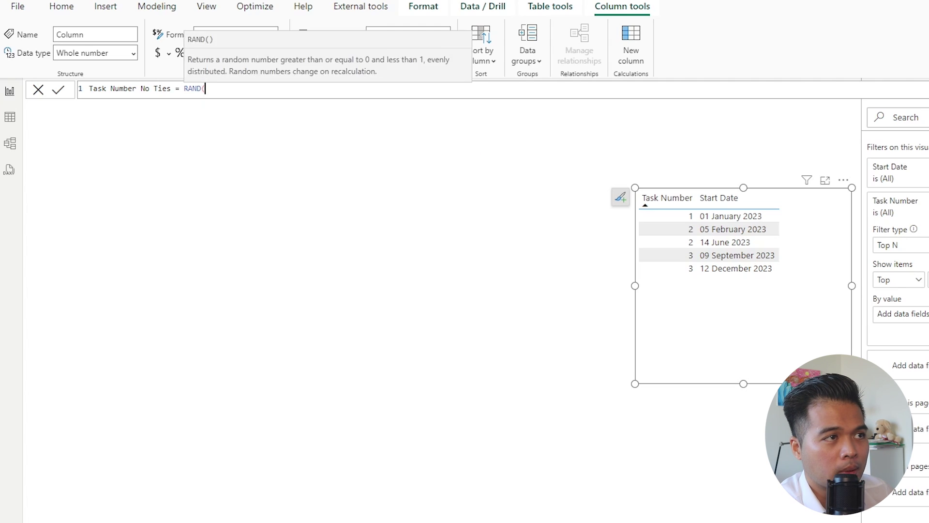
pyautogui.write(') + Schedule[Task')
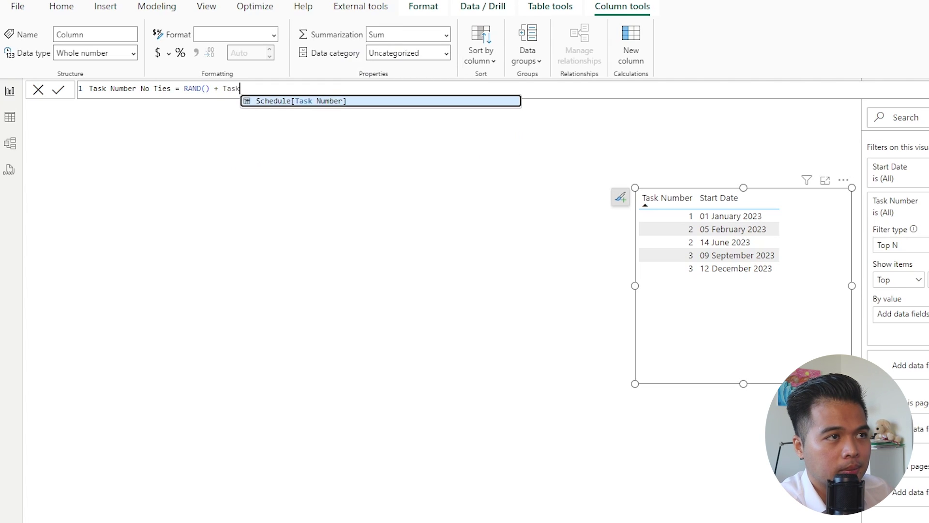
pyautogui.press('Tab')
pyautogui.press('Return')
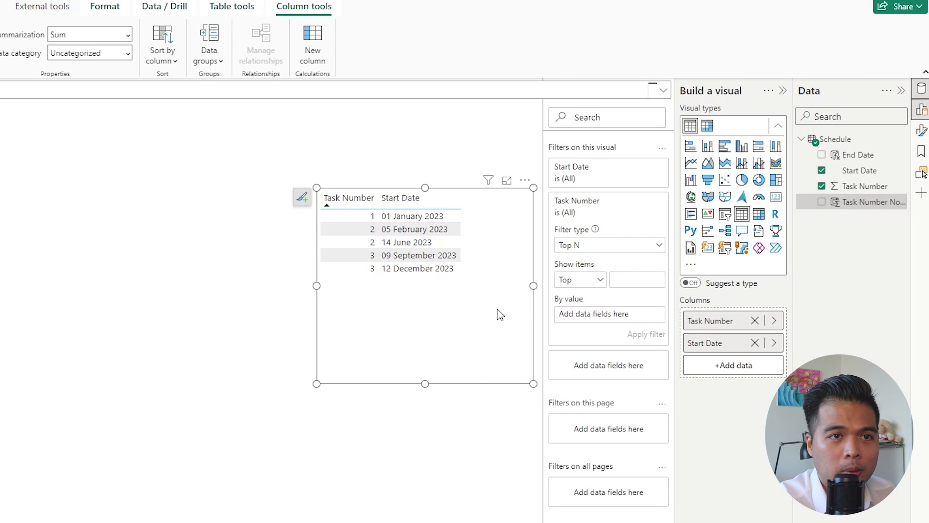
# Add Task Number No Ties to the table visual and widen it to show the new column.
pyautogui.click(721, 203)
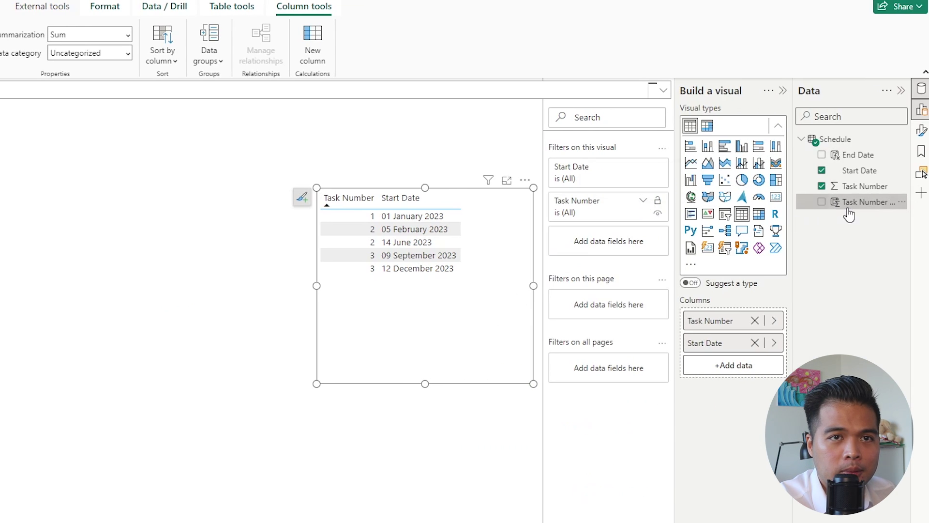
pyautogui.moveTo(851, 201); pyautogui.dragTo(490, 332)
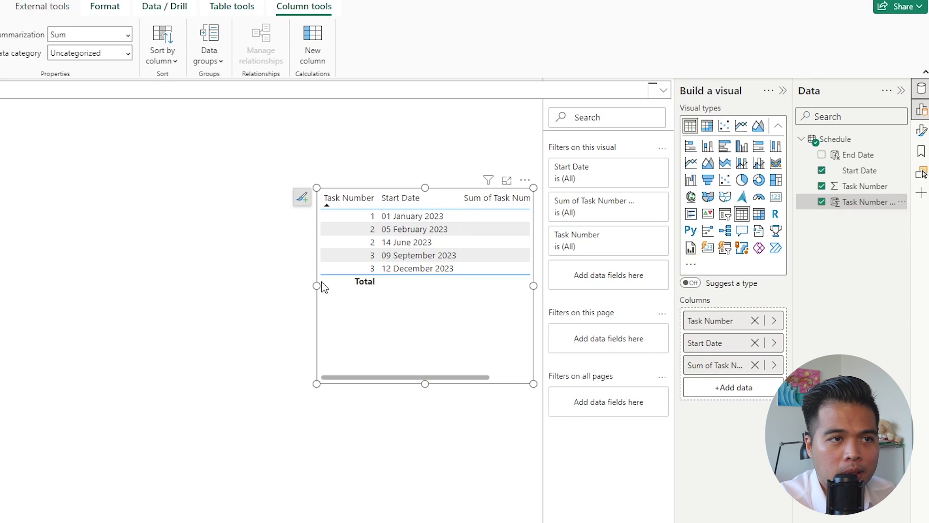
pyautogui.moveTo(317, 285); pyautogui.dragTo(266, 287)
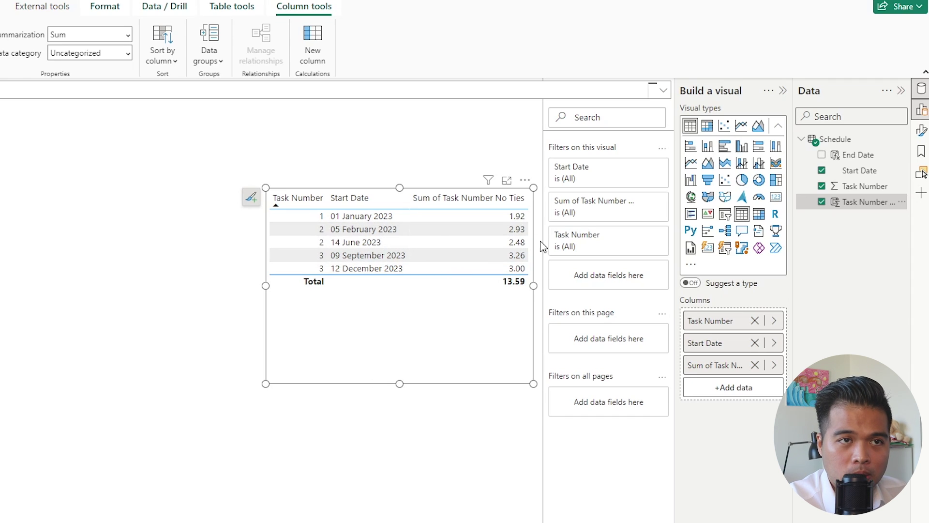
# Remove Task Number No Ties from the table and add it as a Top N visual filter.
pyautogui.click(755, 365)
pyautogui.moveTo(865, 202); pyautogui.dragTo(588, 245)
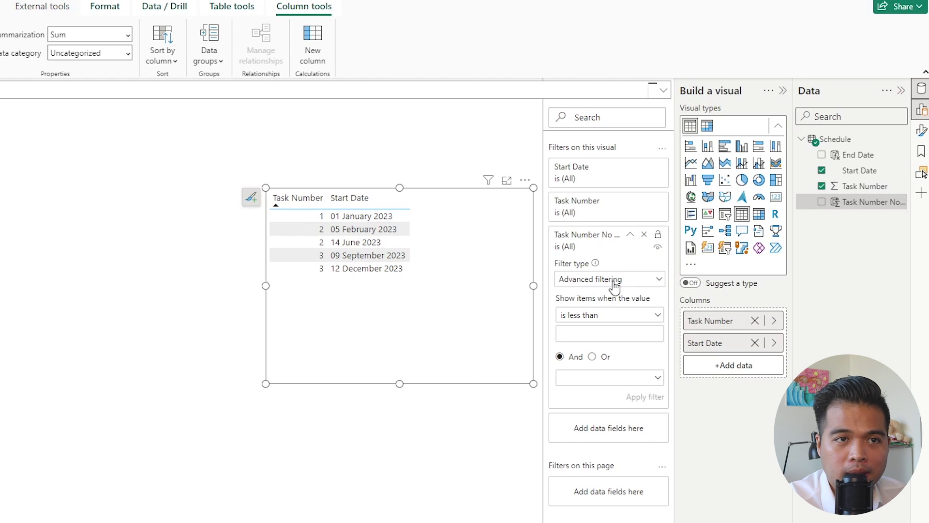
pyautogui.click(611, 279)
pyautogui.click(584, 333)
# Set the filter to Bottom 2 by Task Number No Ties and apply it.
pyautogui.click(616, 312)
pyautogui.write('2')
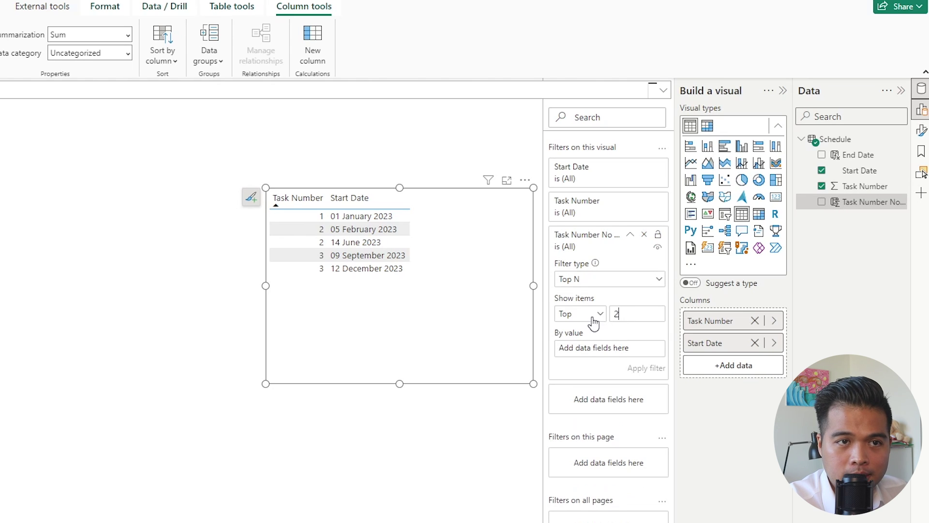
pyautogui.click(591, 315)
pyautogui.click(568, 348)
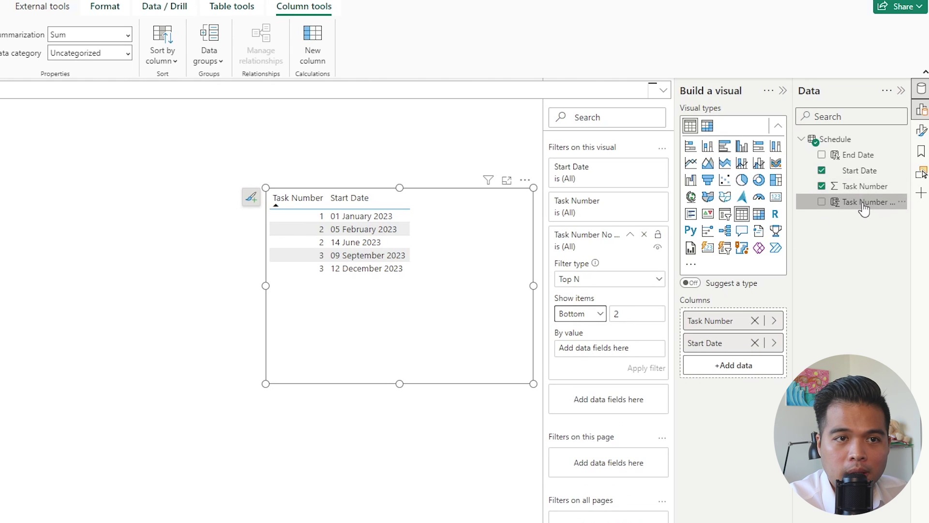
pyautogui.moveTo(863, 205); pyautogui.dragTo(614, 349)
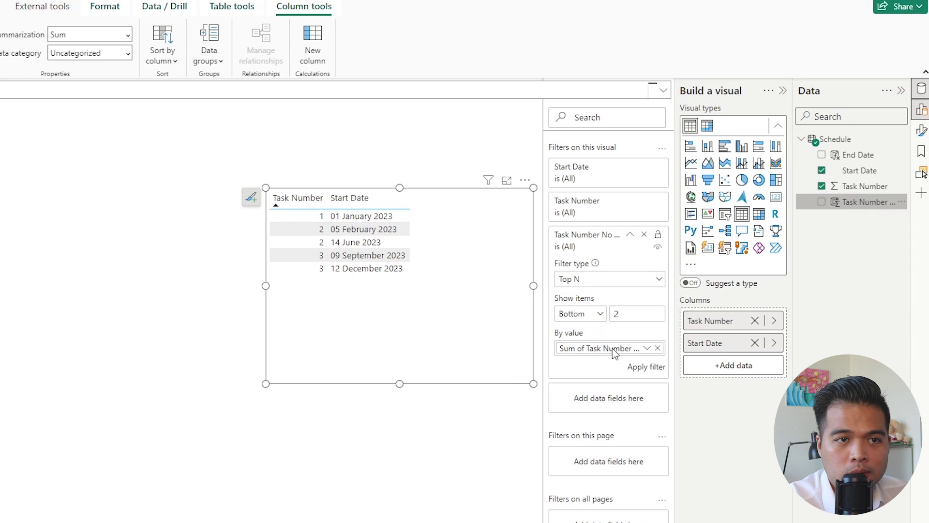
pyautogui.click(643, 369)
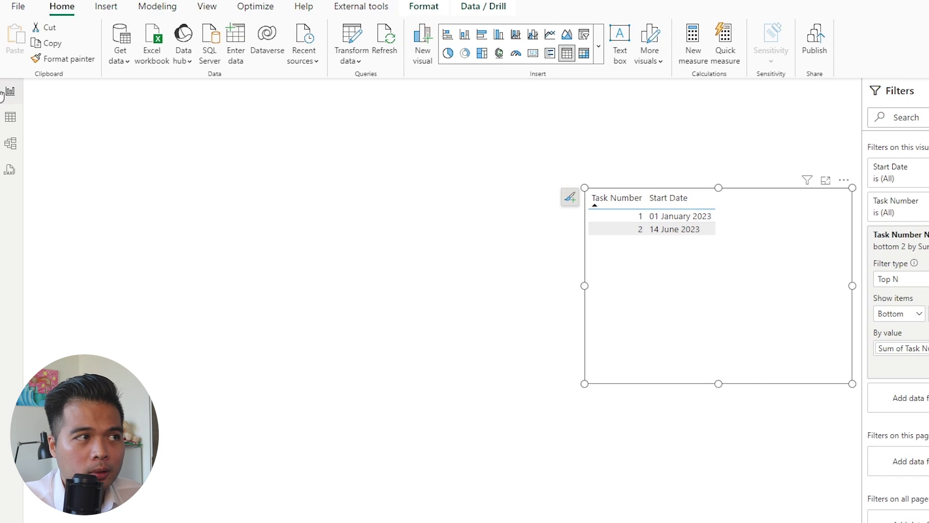
# From Table view, refresh the data twice to regenerate random values, then go back to Report view.
pyautogui.click(10, 117)
pyautogui.click(62, 6)
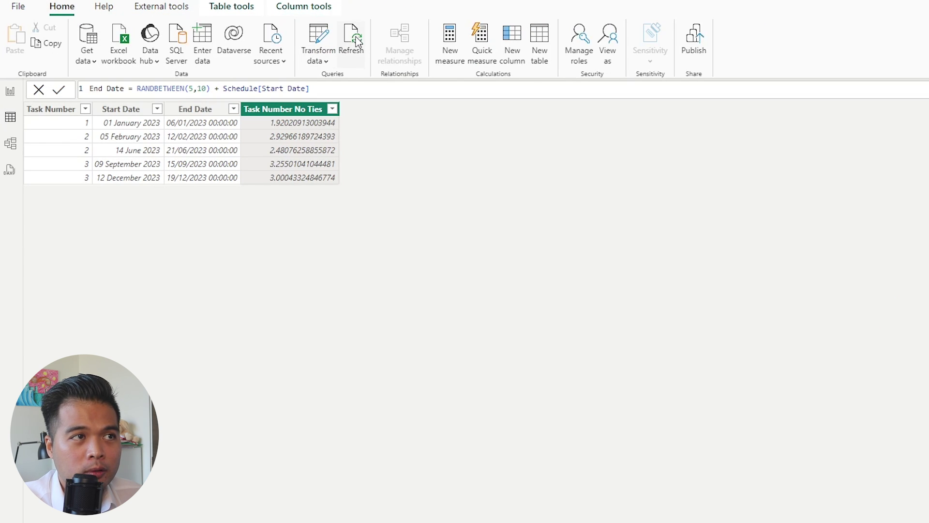
pyautogui.click(358, 41)
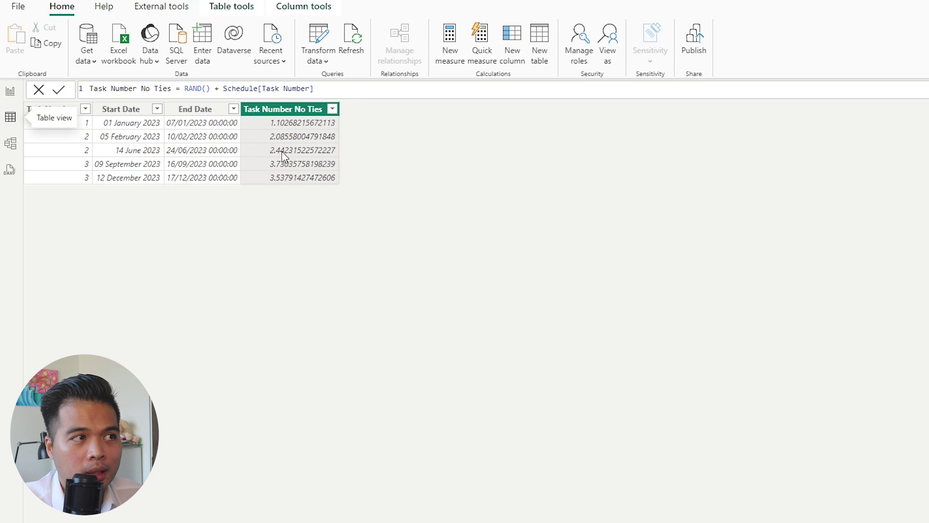
pyautogui.click(351, 41)
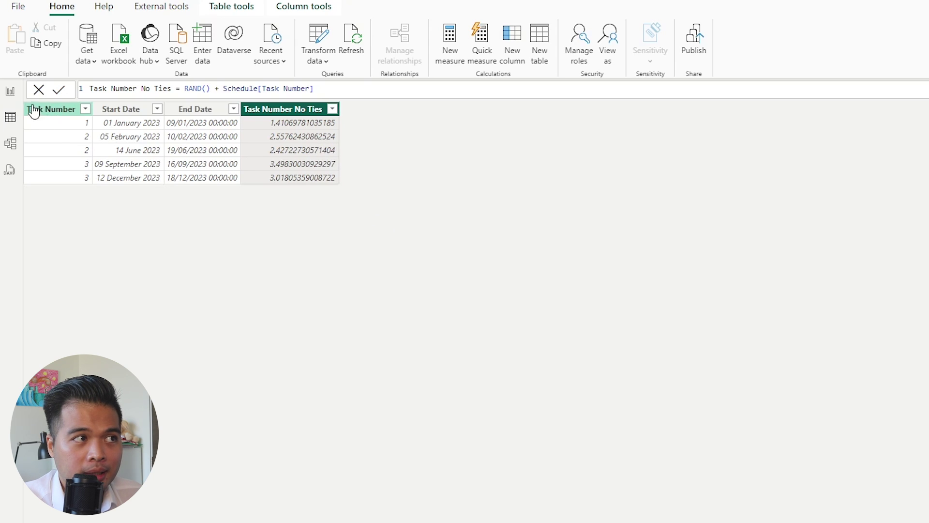
pyautogui.click(11, 92)
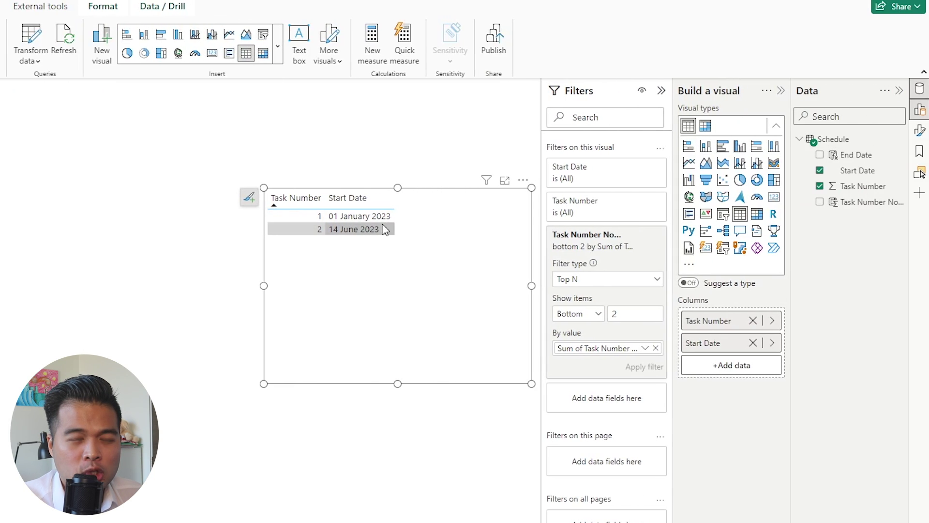